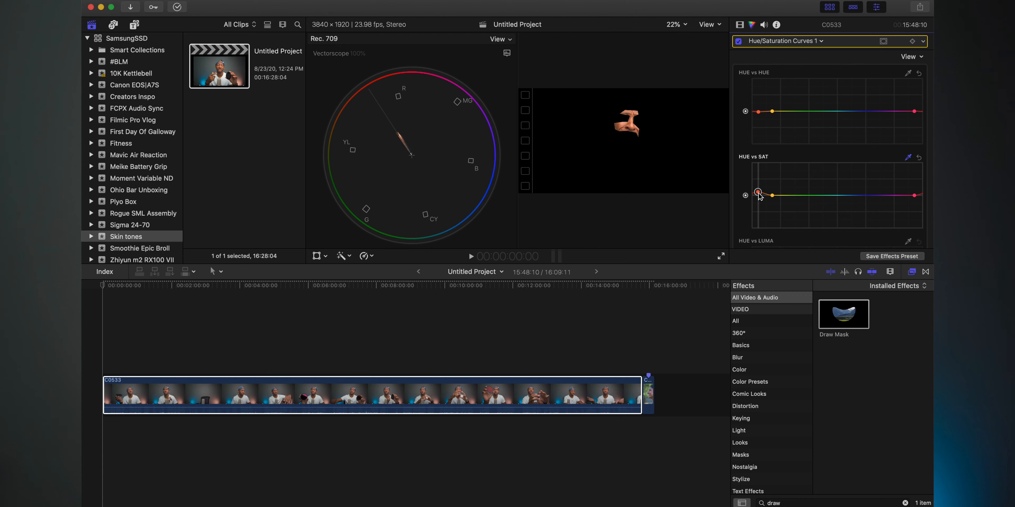
Disable the Draw Mask on clip C0533 and compare the image with all effects off and on
{"action": "left_click", "coordinate": [739, 25]}
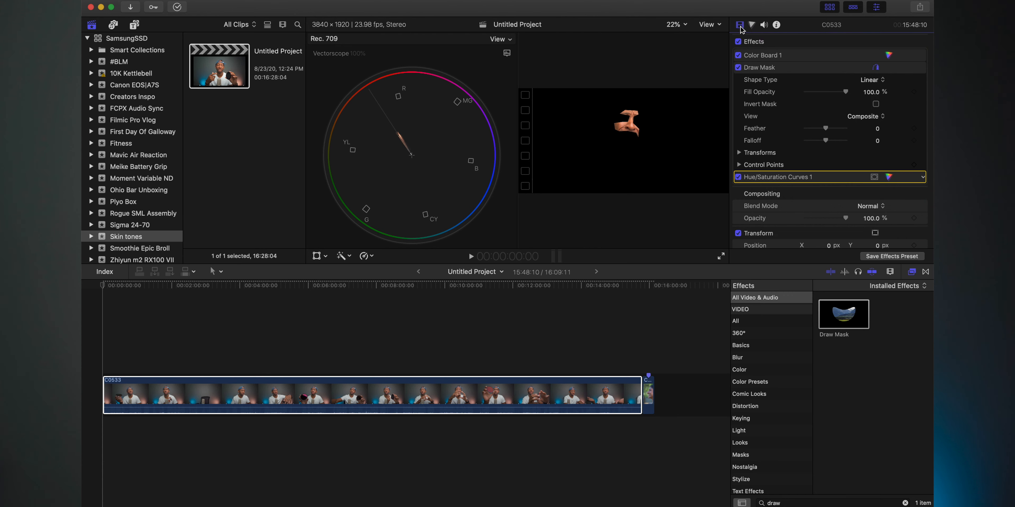
{"action": "left_click", "coordinate": [738, 67]}
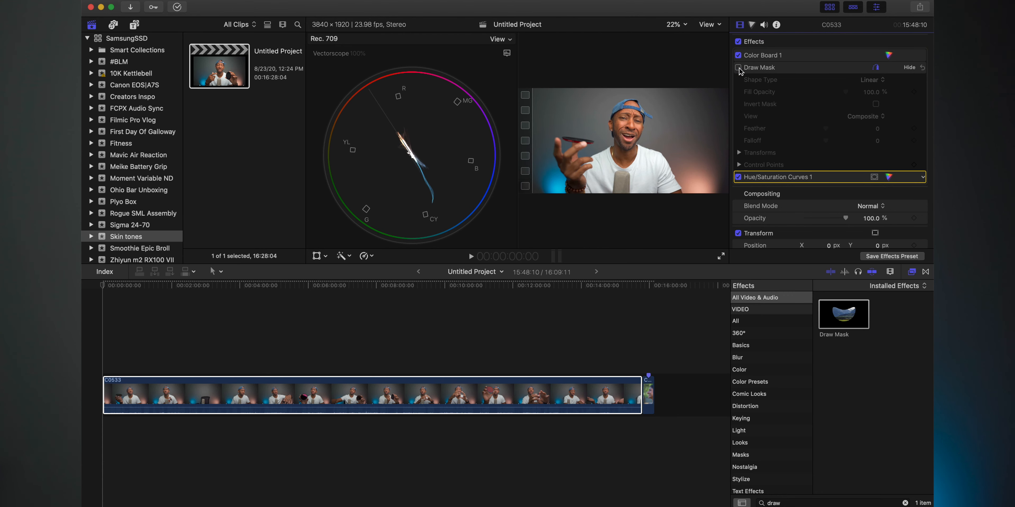
{"action": "left_click", "coordinate": [738, 42]}
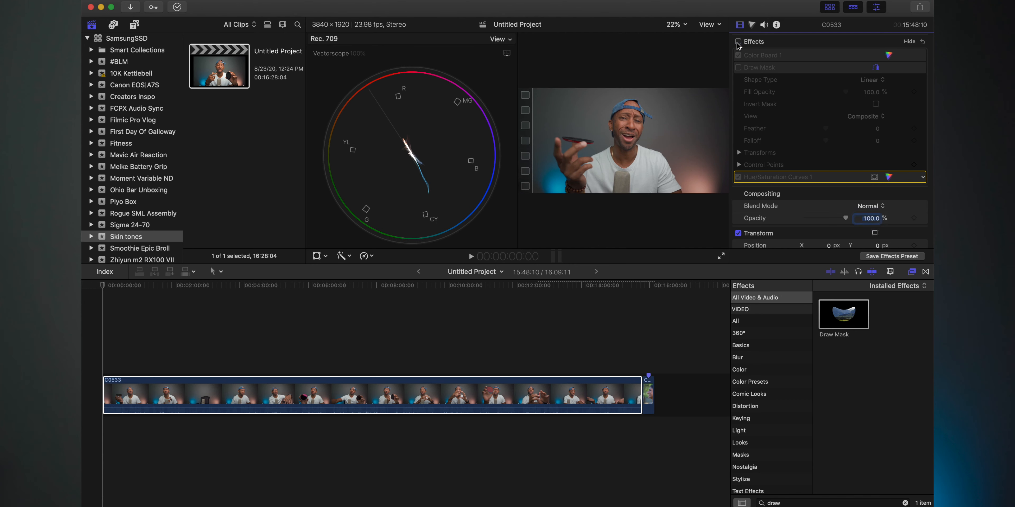
{"action": "left_click", "coordinate": [738, 42]}
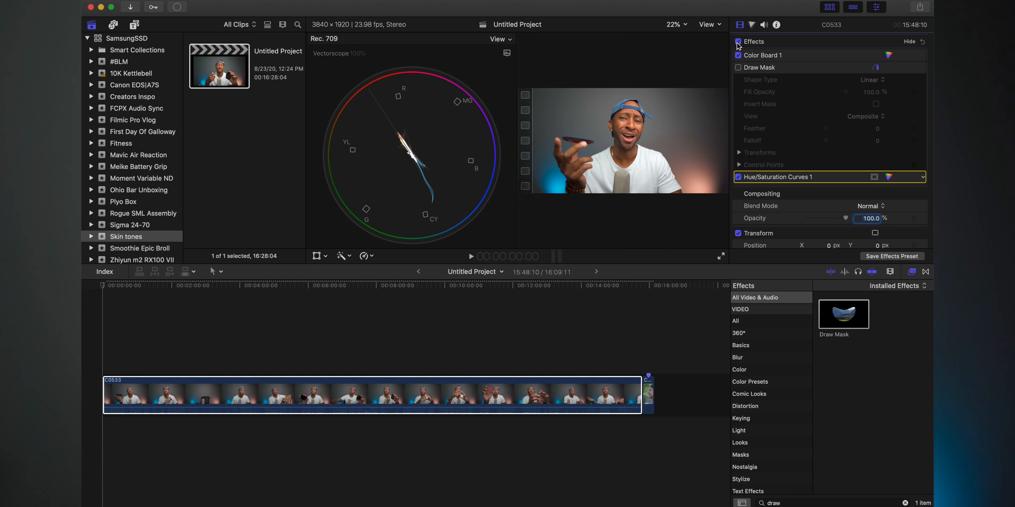
Search the effects for "lut" and apply the Custom LUT effect to clip C0533
{"action": "left_click", "coordinate": [775, 503]}
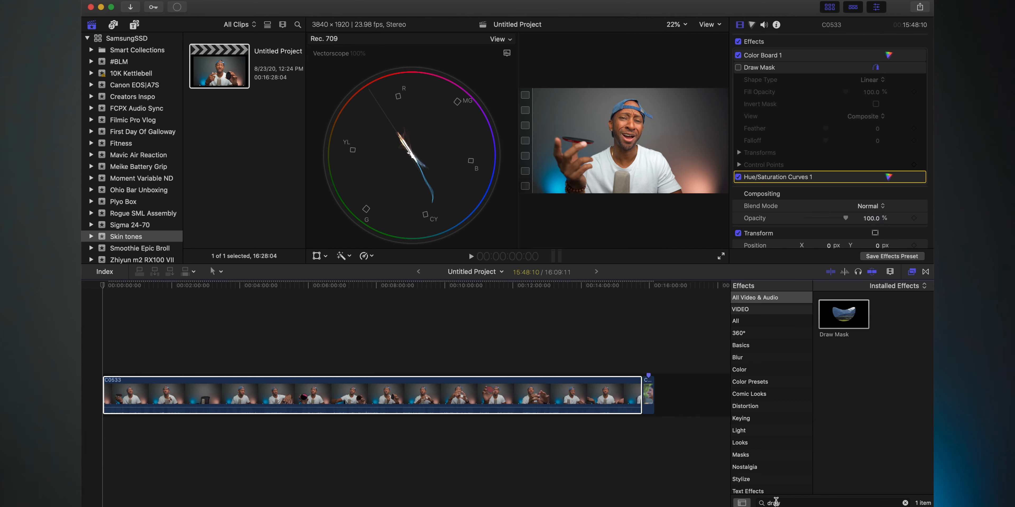
{"action": "key", "text": "BackSpace"}
{"action": "key", "text": "BackSpace"}
{"action": "key", "text": "BackSpace"}
{"action": "key", "text": "BackSpace"}
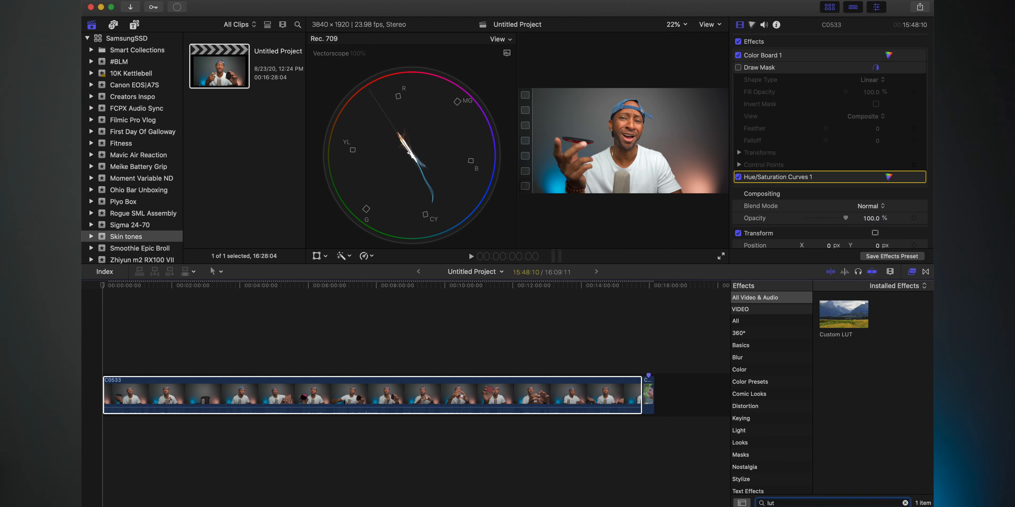
{"action": "left_click_drag", "start_coordinate": [838, 322], "coordinate": [548, 393]}
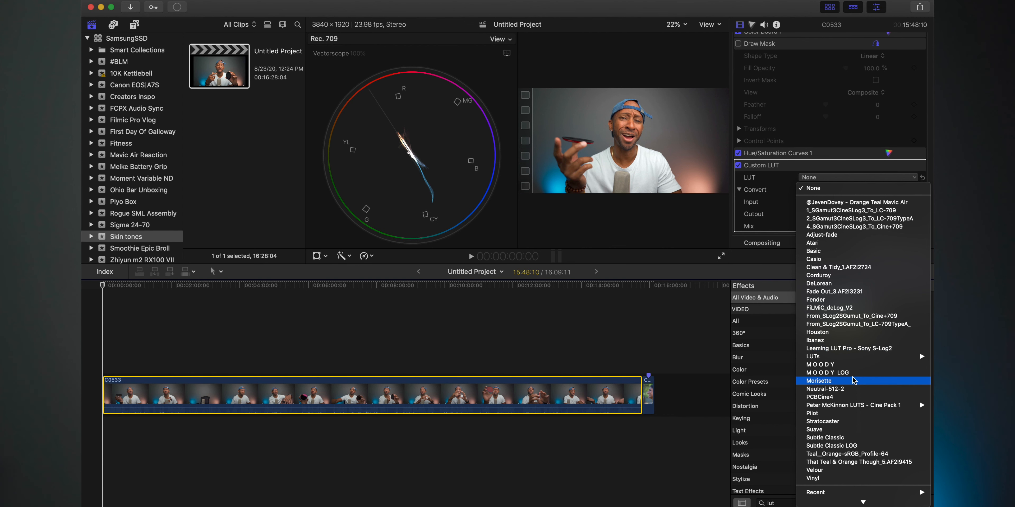
Set the Custom LUT to Subtle Classic with a mix of 0.22 and compare the image with it off and on
{"action": "left_click", "coordinate": [844, 438]}
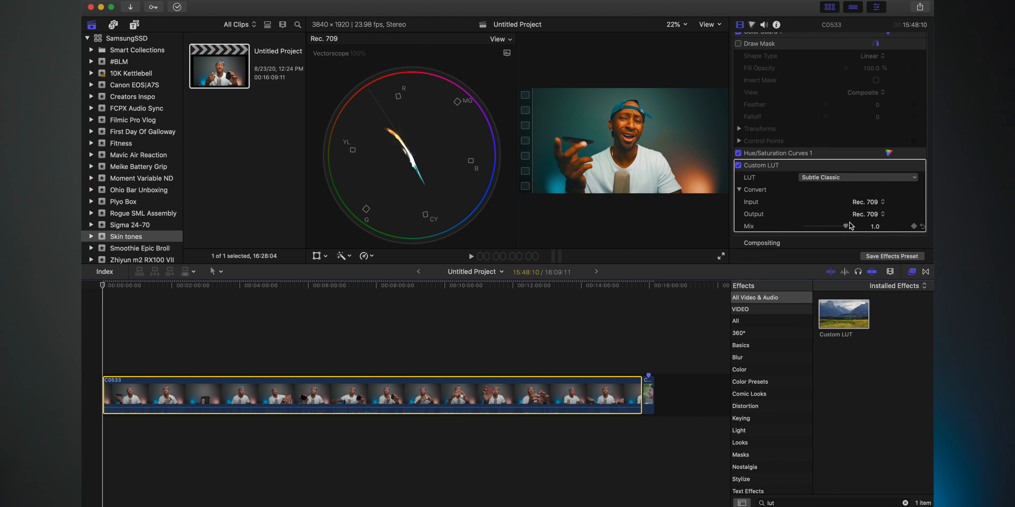
{"action": "left_click_drag", "start_coordinate": [847, 227], "coordinate": [817, 226]}
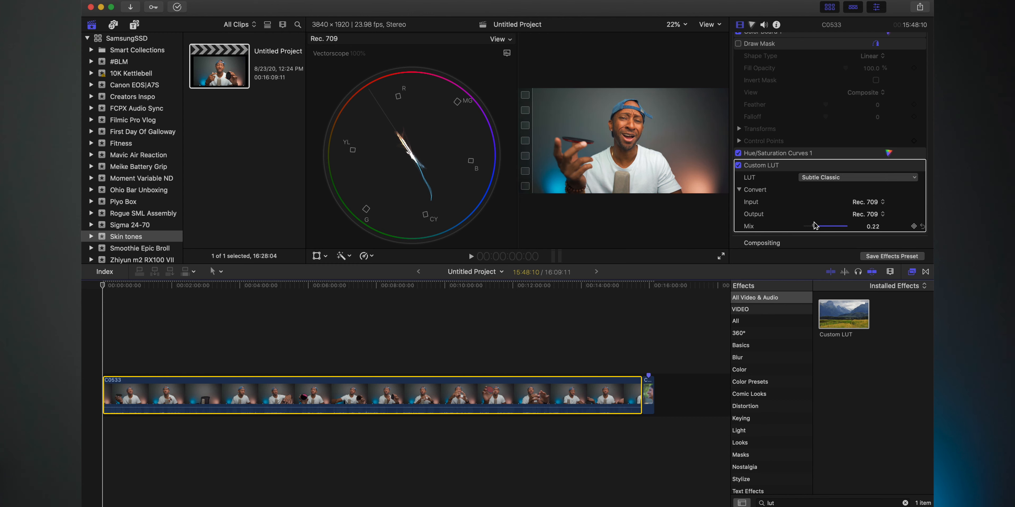
{"action": "left_click", "coordinate": [738, 166]}
{"action": "left_click", "coordinate": [739, 166]}
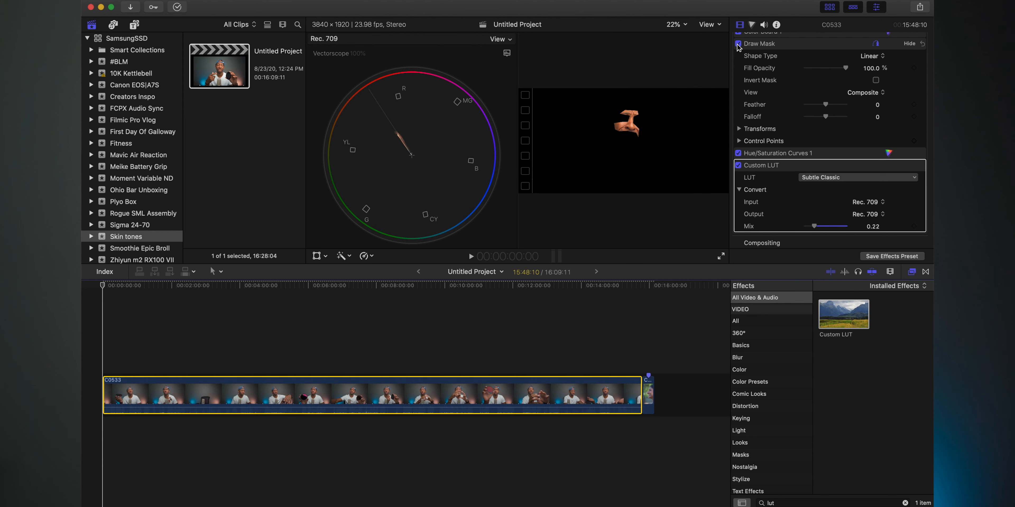
Check the masked skin tone on the vectorscope with the Custom LUT off and on, and review the Hue/Saturation Curves
{"action": "left_click", "coordinate": [738, 166]}
{"action": "left_click", "coordinate": [738, 165]}
{"action": "scroll", "coordinate": [737, 171], "scroll_direction": "up", "scroll_amount": 3}
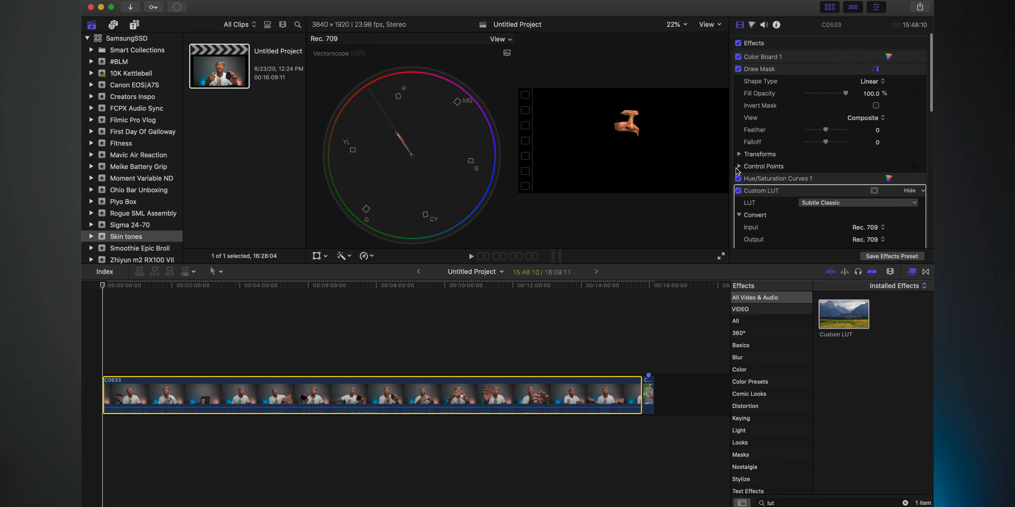
{"action": "double_click", "coordinate": [770, 177]}
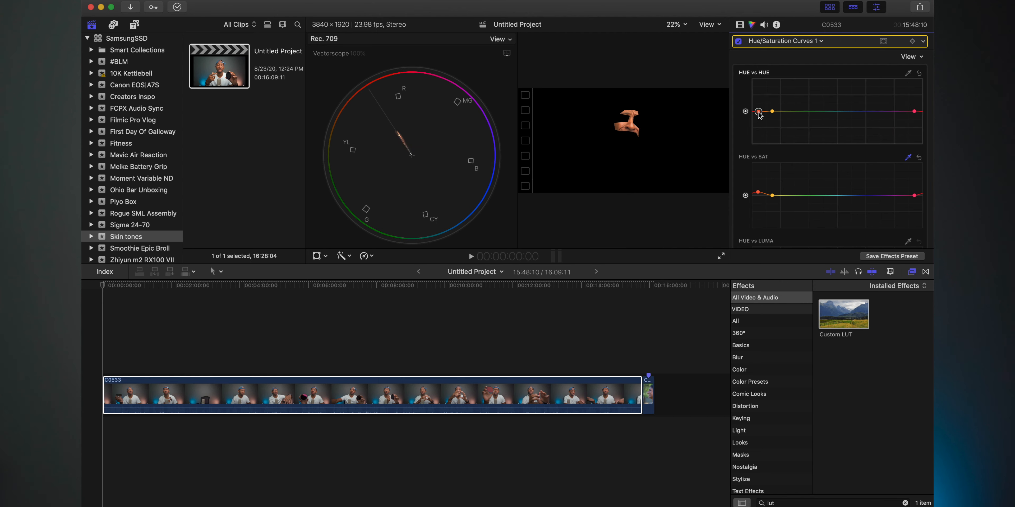
{"action": "left_click", "coordinate": [740, 26]}
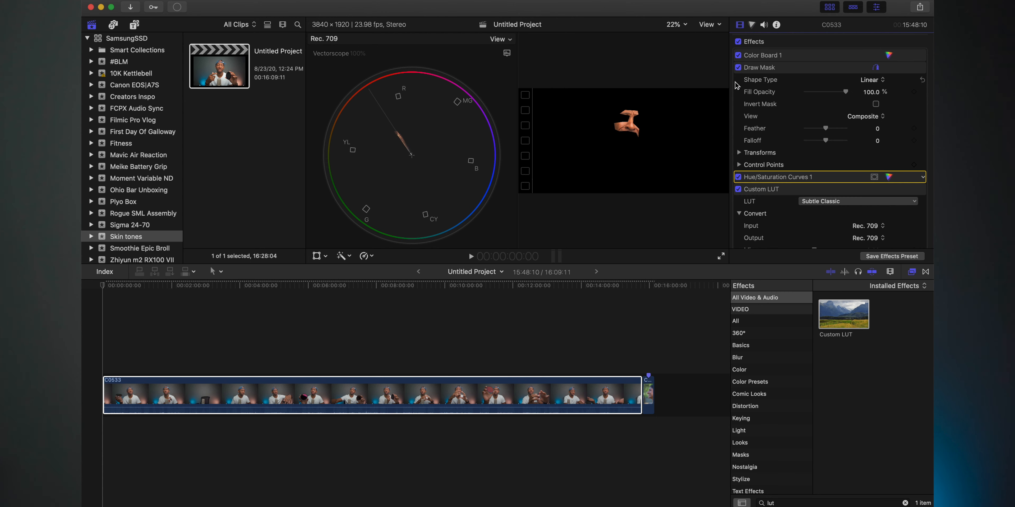
Disable the Draw Mask on clip C0533 and compare the graded image with all effects off and on, also in full screen
{"action": "left_click", "coordinate": [738, 69]}
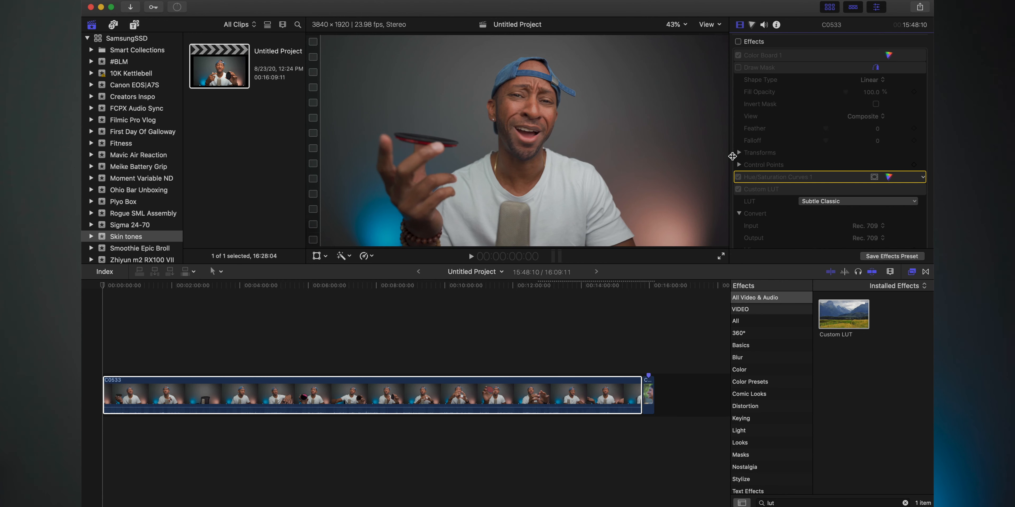
{"action": "left_click", "coordinate": [738, 42]}
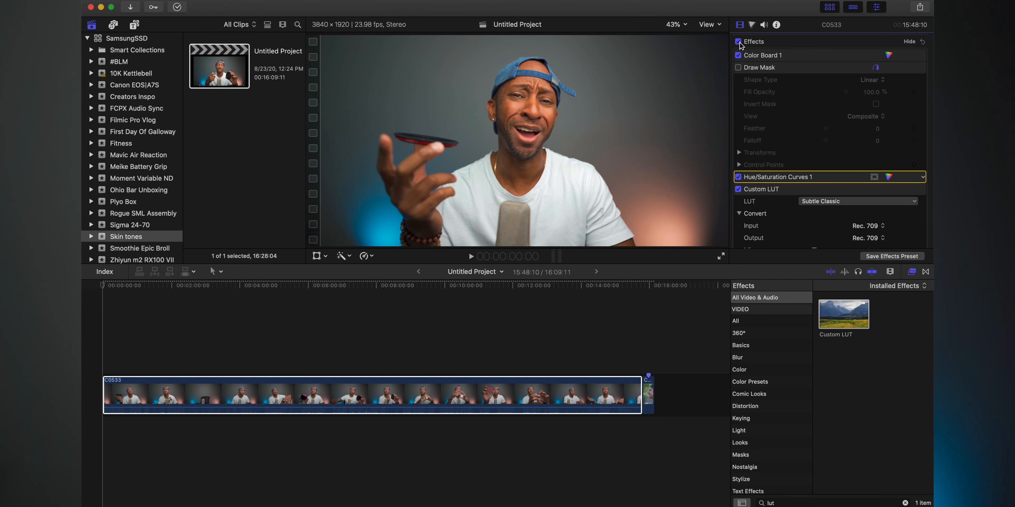
{"action": "left_click", "coordinate": [721, 256]}
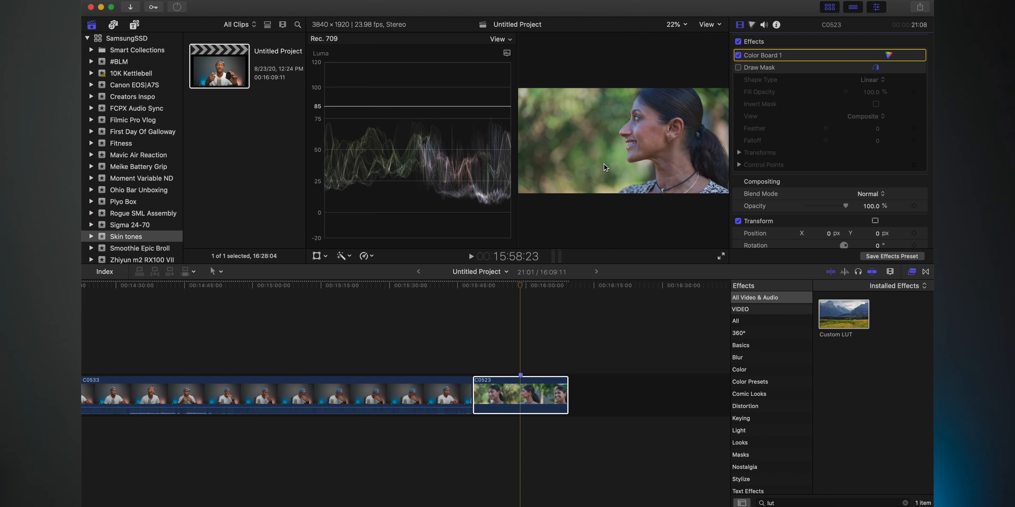
Set clip C0523's Color Board exposure to -12% shadows and 56% highlights, and compare the correction off and on
{"action": "left_click", "coordinate": [461, 311]}
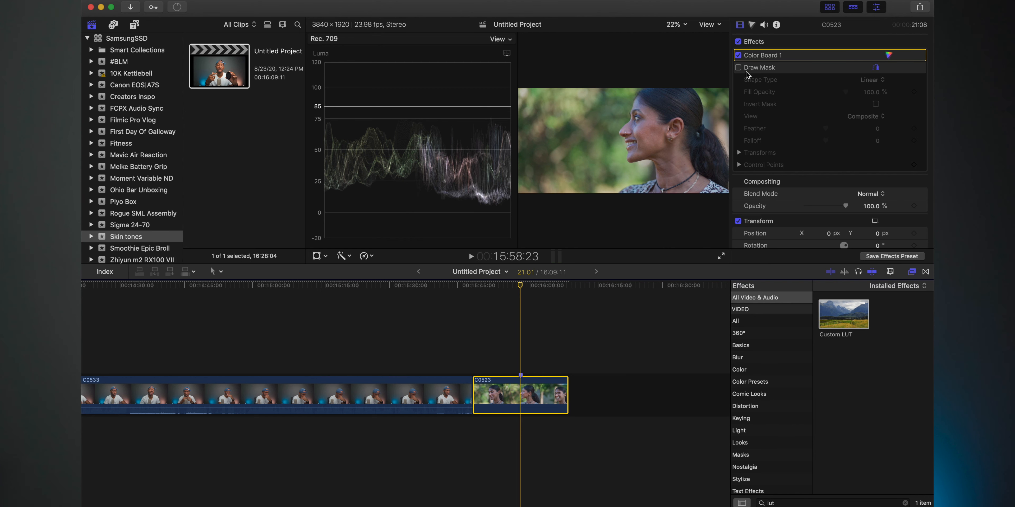
{"action": "left_click", "coordinate": [760, 57]}
{"action": "double_click", "coordinate": [760, 56]}
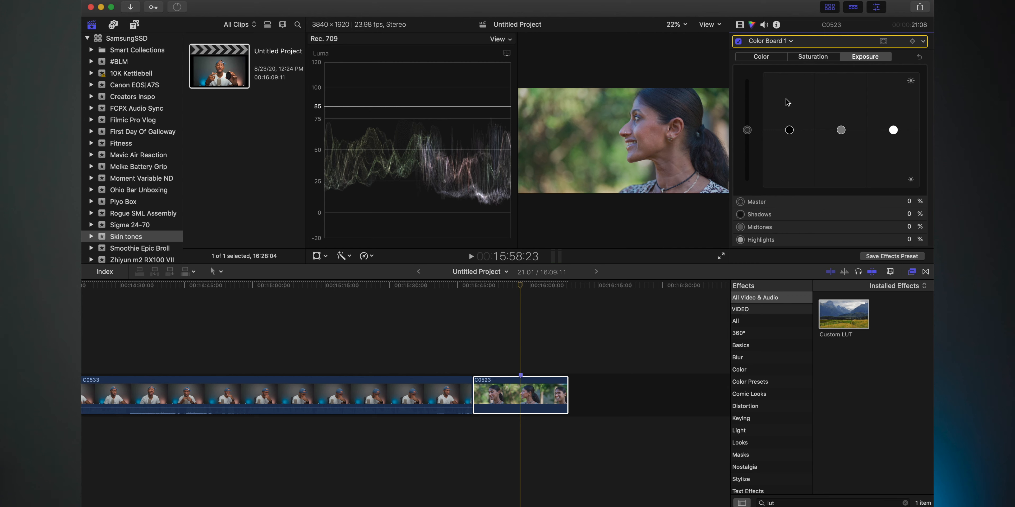
{"action": "left_click_drag", "start_coordinate": [792, 135], "coordinate": [792, 144]}
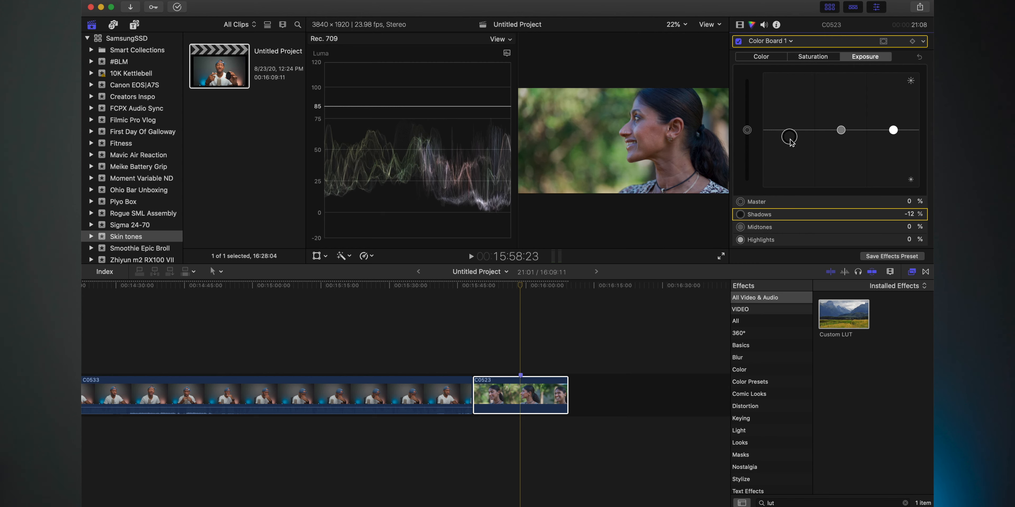
{"action": "left_click_drag", "start_coordinate": [893, 130], "coordinate": [894, 99]}
{"action": "left_click", "coordinate": [739, 41]}
{"action": "left_click", "coordinate": [739, 41]}
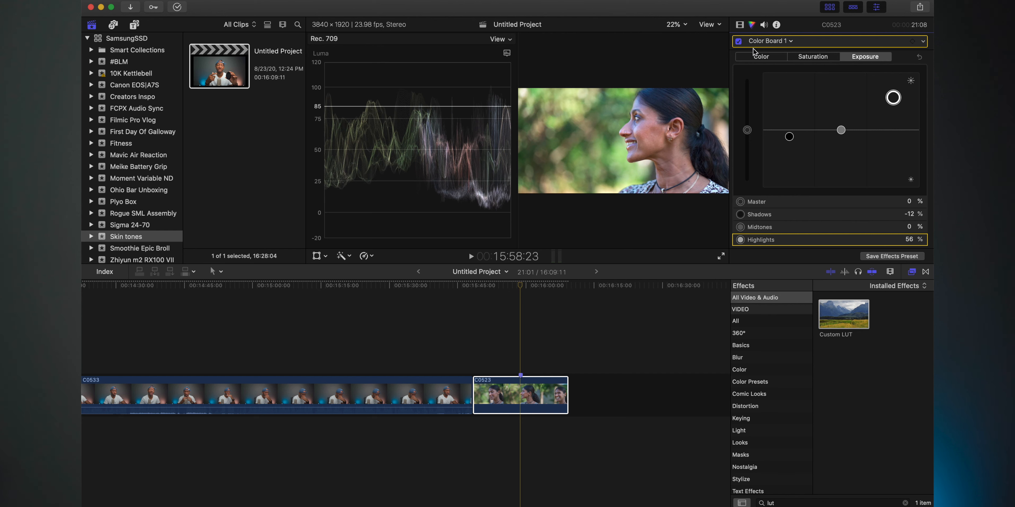
Enable the Draw Mask on clip C0523 and switch the video scope to Vectorscope
{"action": "left_click", "coordinate": [739, 25]}
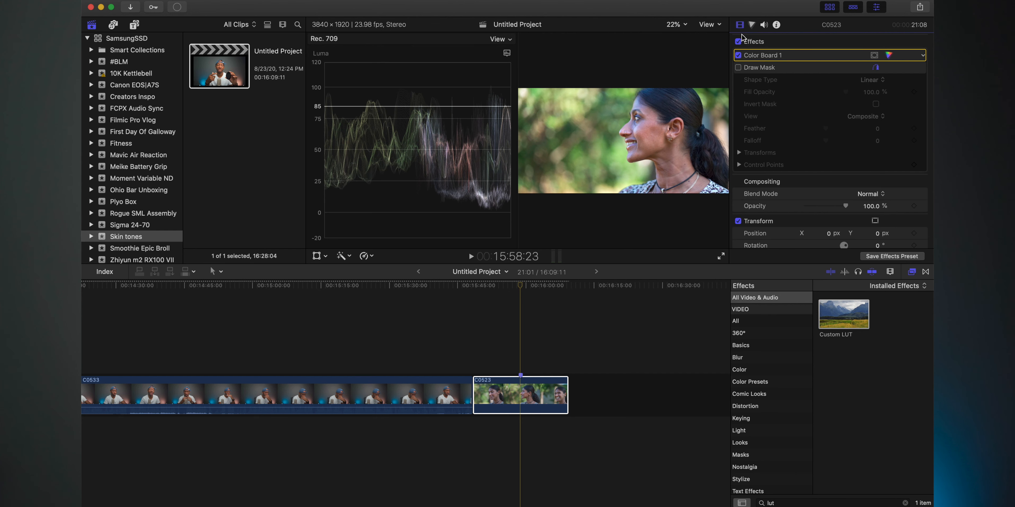
{"action": "left_click", "coordinate": [738, 68]}
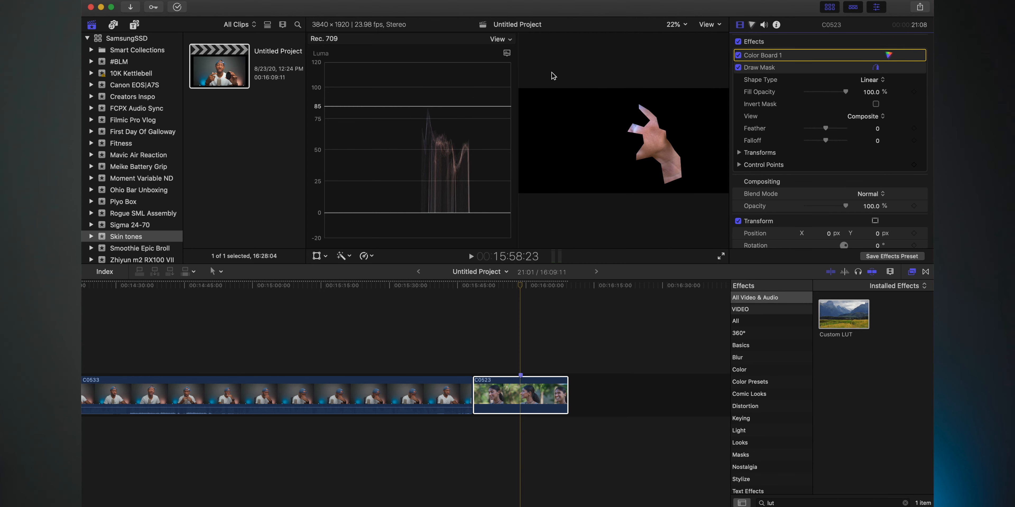
{"action": "left_click", "coordinate": [507, 53]}
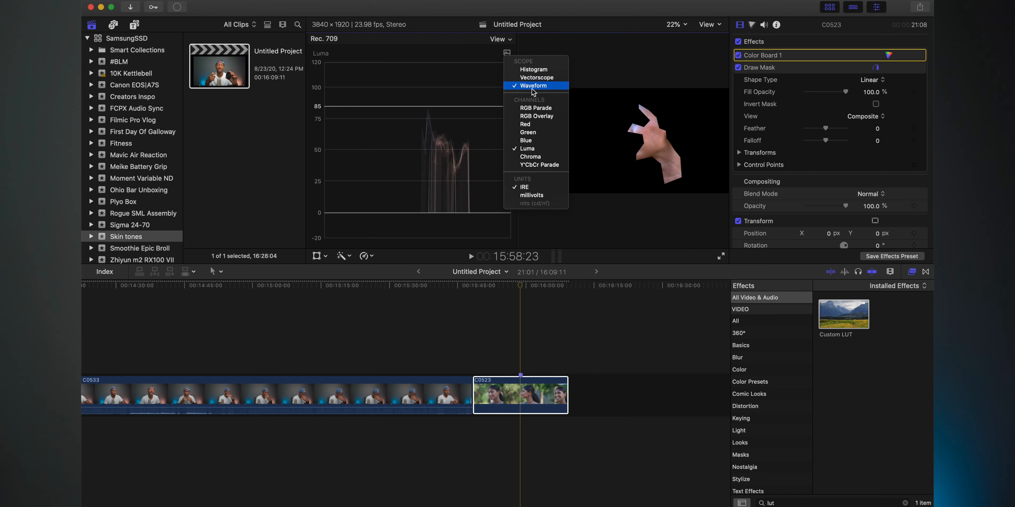
{"action": "left_click", "coordinate": [535, 78]}
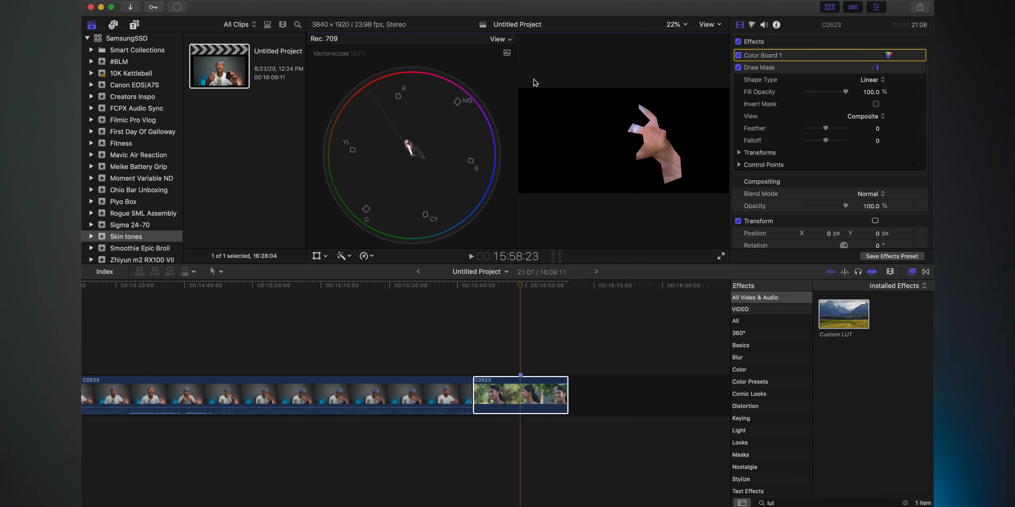
Add a Hue/Saturation Curves correction to clip C0523 and sample the masked skin tone for the Hue vs Hue curve
{"action": "left_click", "coordinate": [752, 25]}
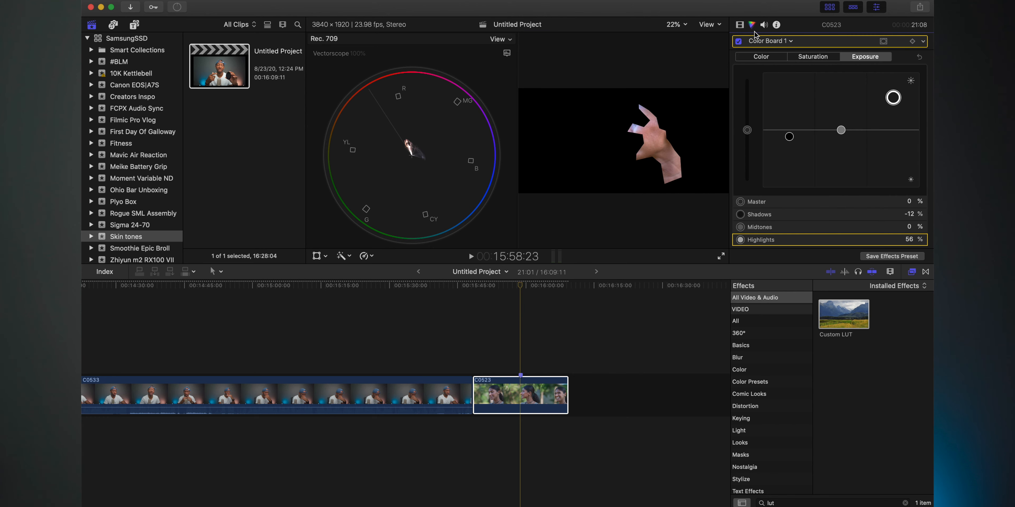
{"action": "left_click", "coordinate": [791, 41]}
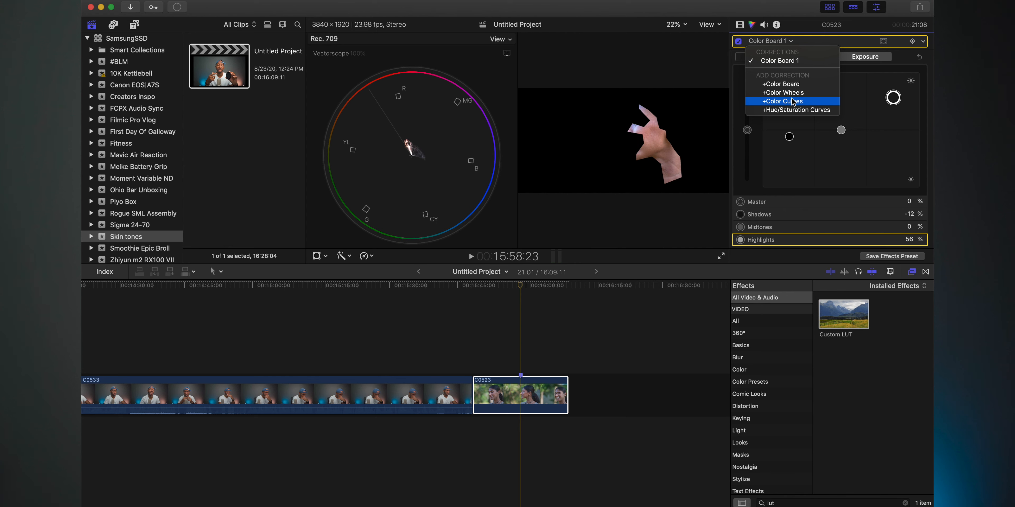
{"action": "left_click", "coordinate": [791, 109]}
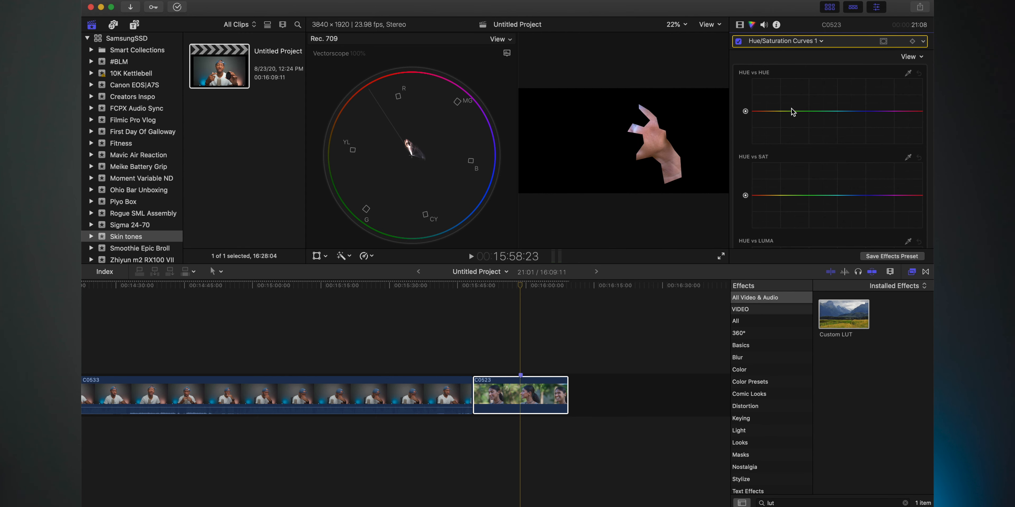
{"action": "left_click", "coordinate": [908, 73]}
{"action": "left_click", "coordinate": [653, 130]}
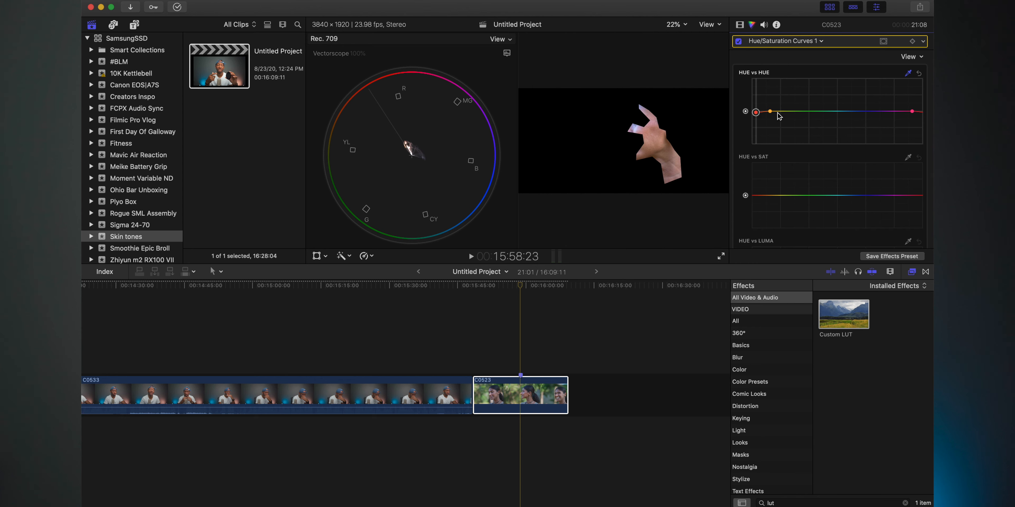
Add control points in the yellow-green range of the Hue vs Hue curve and raise its orange point slightly
{"action": "left_click", "coordinate": [804, 111]}
{"action": "mouse_move", "coordinate": [771, 113]}
{"action": "left_mouse_down"}
{"action": "mouse_move", "coordinate": [772, 104]}
{"action": "mouse_move", "coordinate": [755, 115]}
{"action": "left_mouse_up"}
{"action": "left_click", "coordinate": [756, 113]}
Sample the masked skin tone for the Hue vs Sat curve and raise its red point slightly
{"action": "left_click", "coordinate": [907, 157]}
{"action": "left_click", "coordinate": [657, 141]}
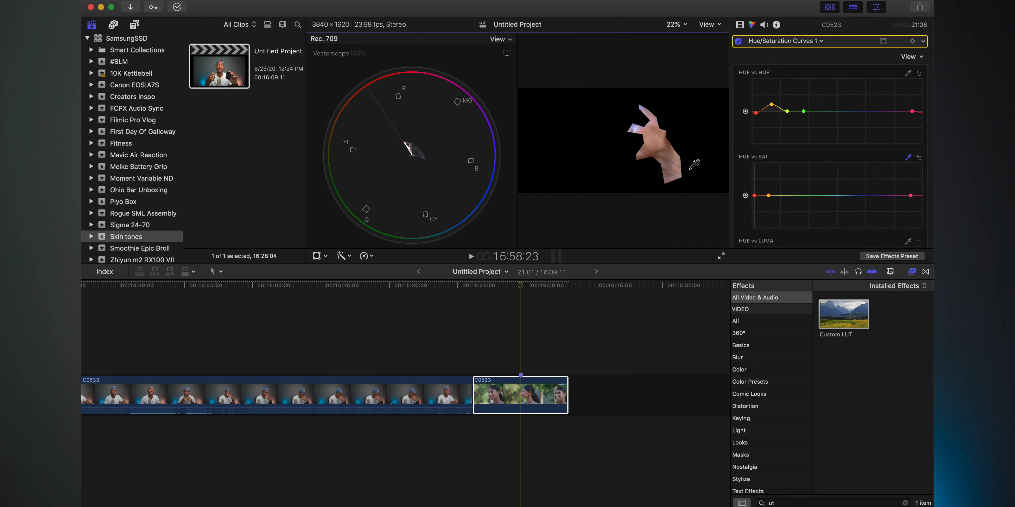
{"action": "left_click", "coordinate": [754, 196]}
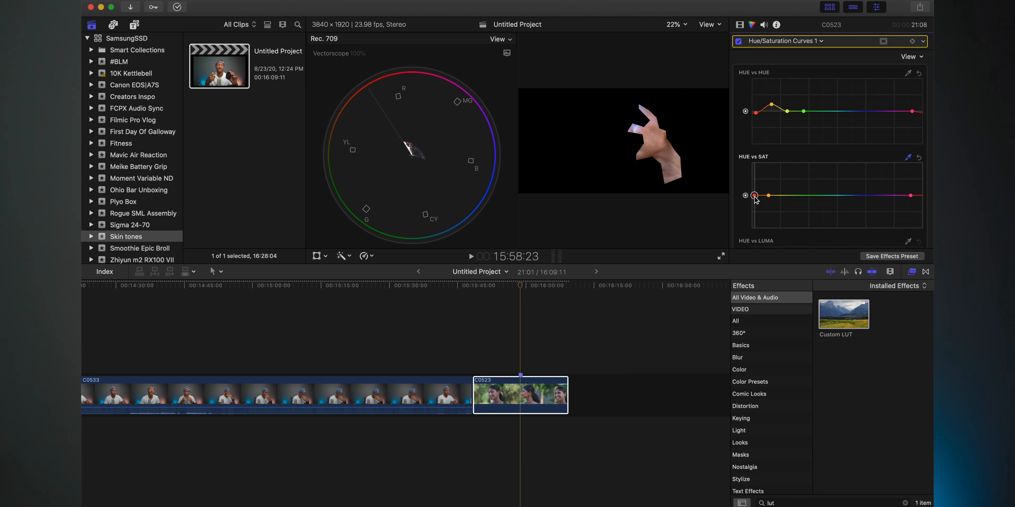
{"action": "left_click_drag", "start_coordinate": [754, 196], "coordinate": [751, 189]}
{"action": "left_click", "coordinate": [756, 113]}
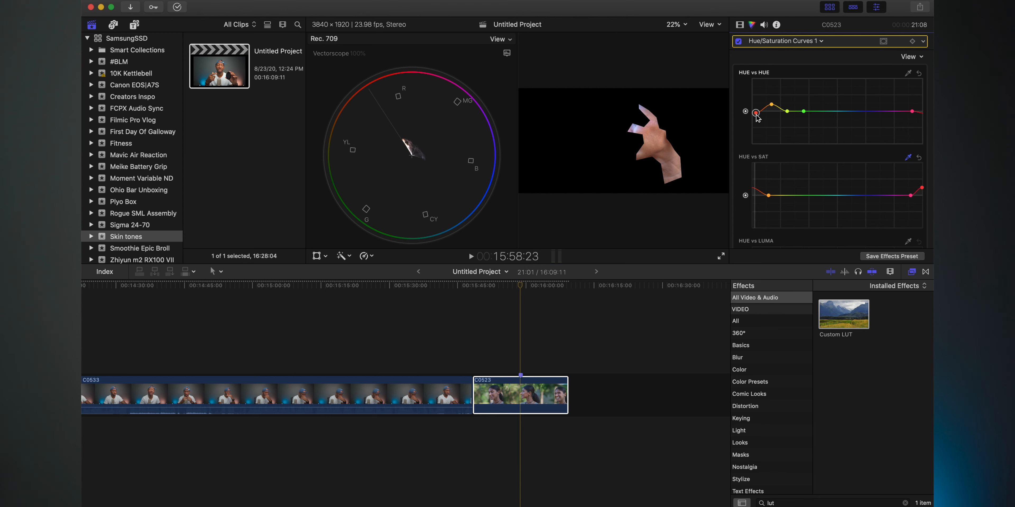